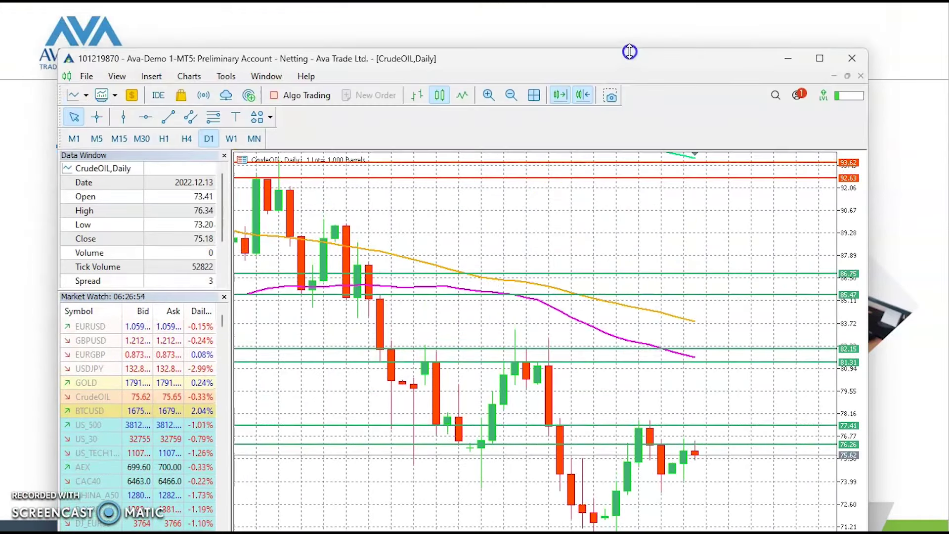
- Enlarge the terminal window and bring up the EURUSD daily chart
left_click_drag(628, 59, 570, 3)
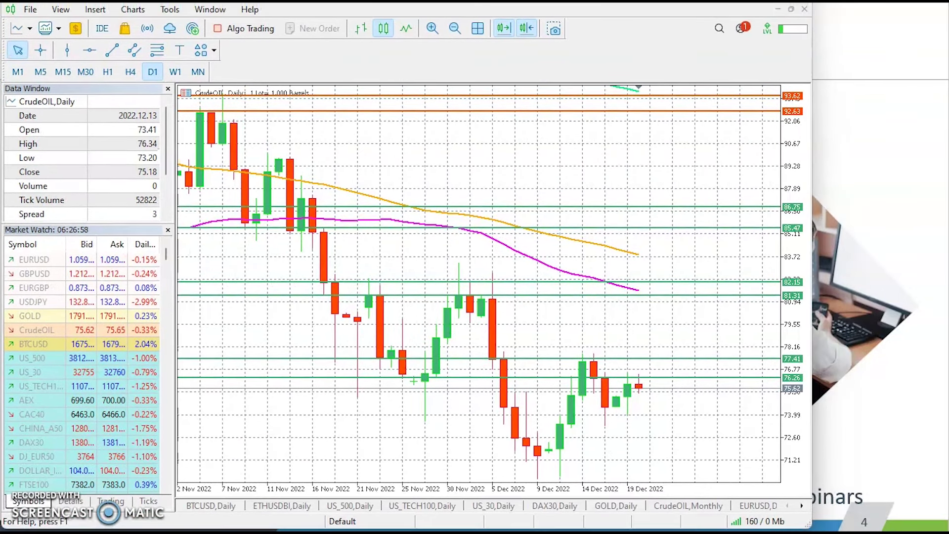
left_click_drag(816, 129, 948, 129)
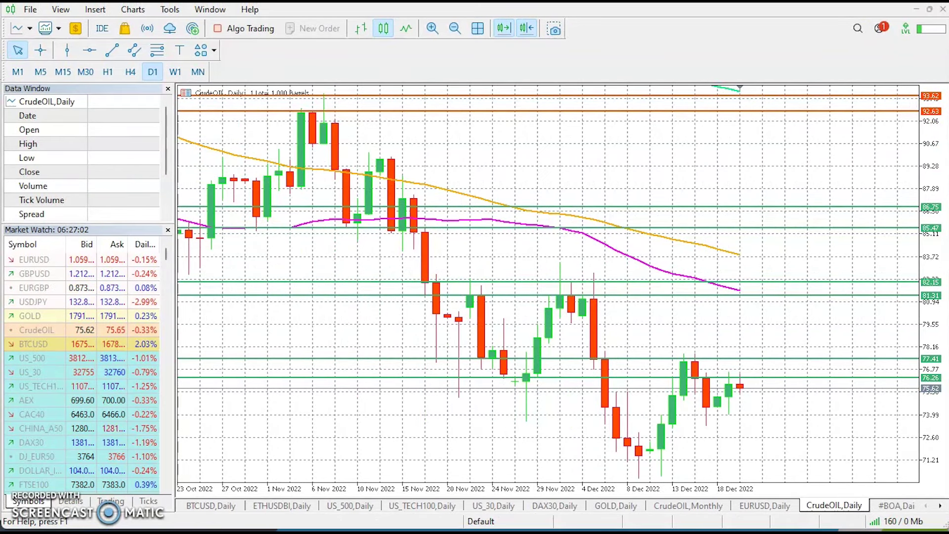
left_click(757, 510)
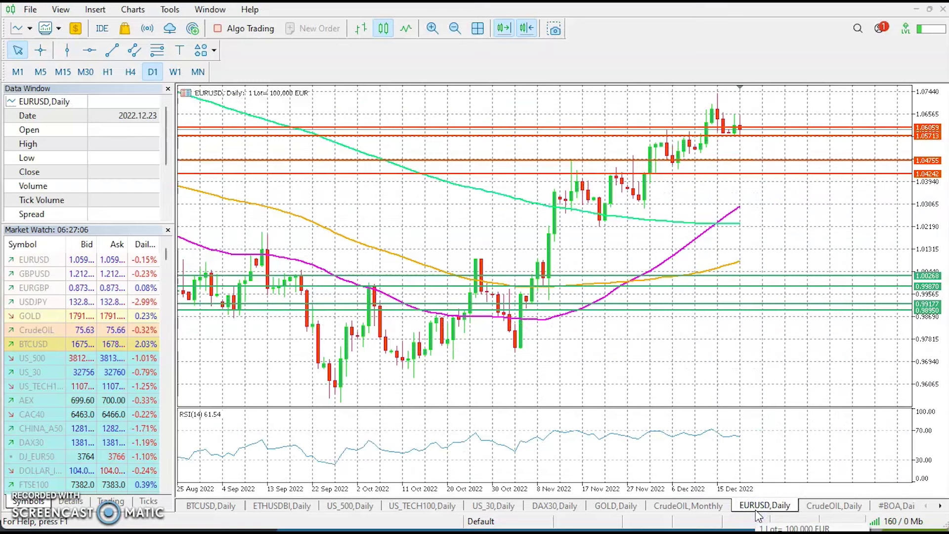
mouse_move(769, 387)
left_mouse_down()
mouse_move(788, 334)
mouse_move(709, 230)
left_mouse_up()
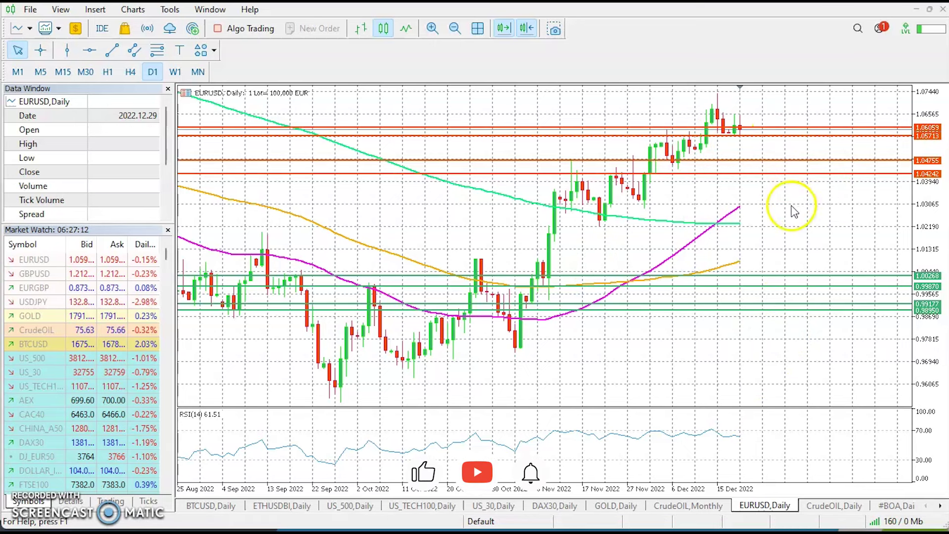
- Delete the lower horizontal lines at 1.04242 and 1.04755
left_click(795, 172)
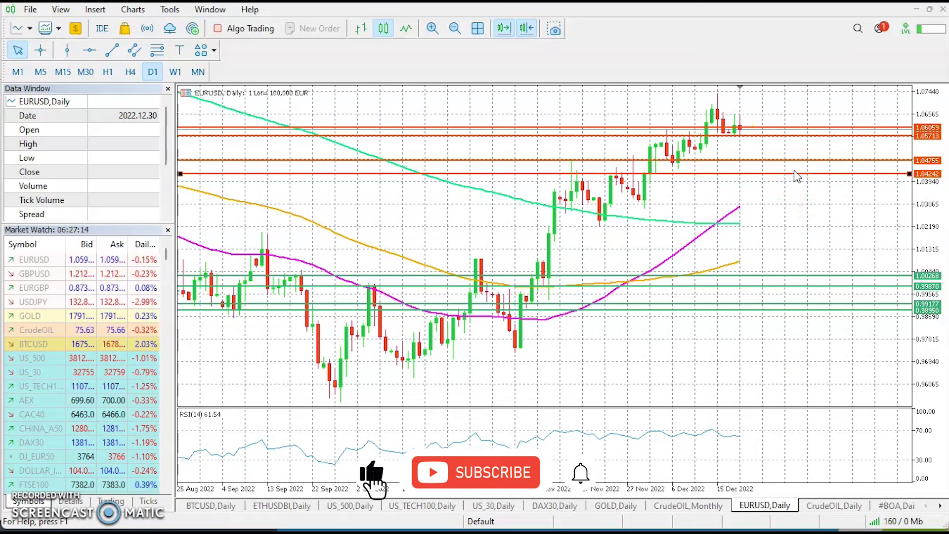
key("Delete")
left_click(795, 160)
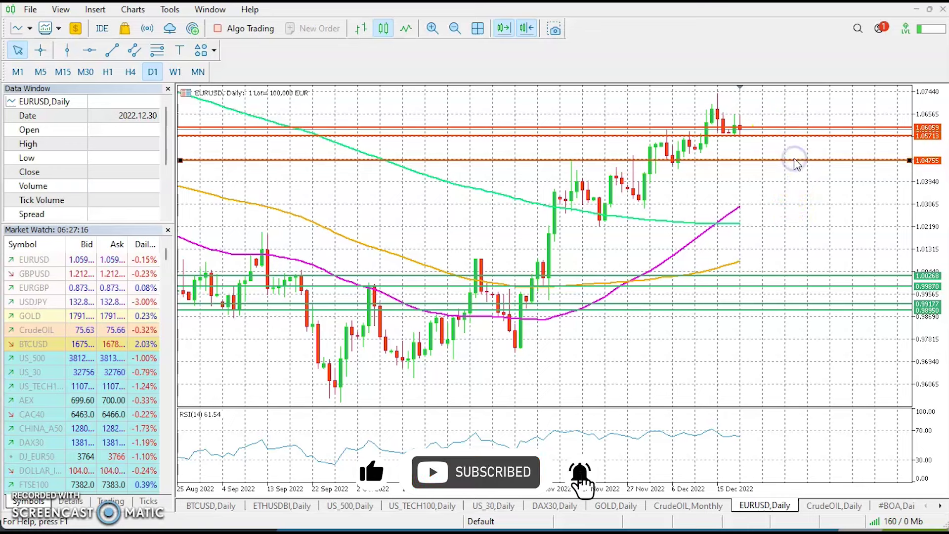
key("Delete")
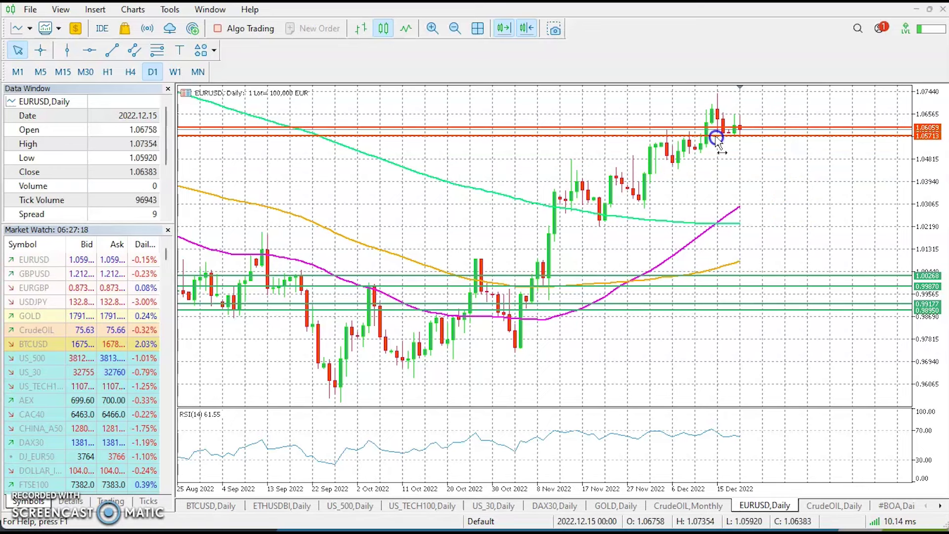
- Zoom the chart out, raise the red 1.06059 line to 1.07908, and select the 1.05713 line
left_click(455, 28)
left_click(455, 28)
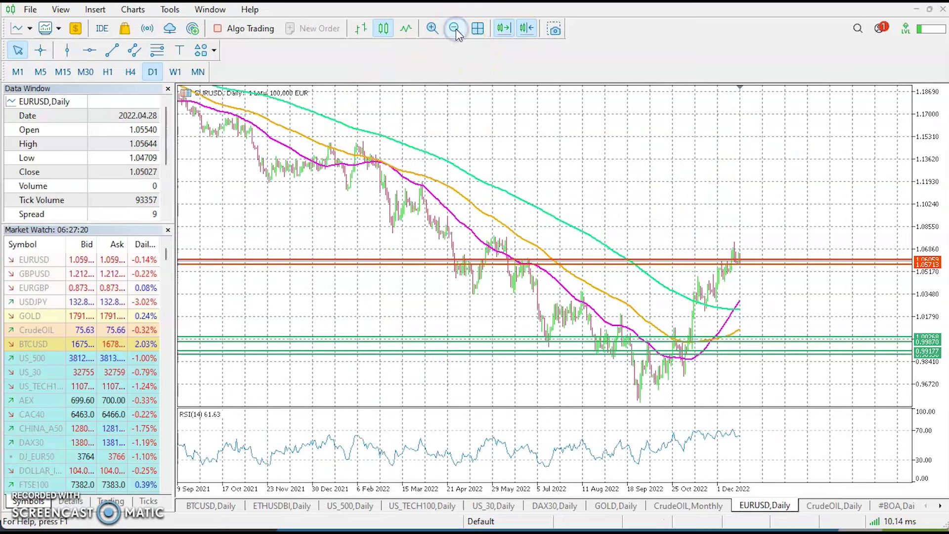
left_click(811, 256)
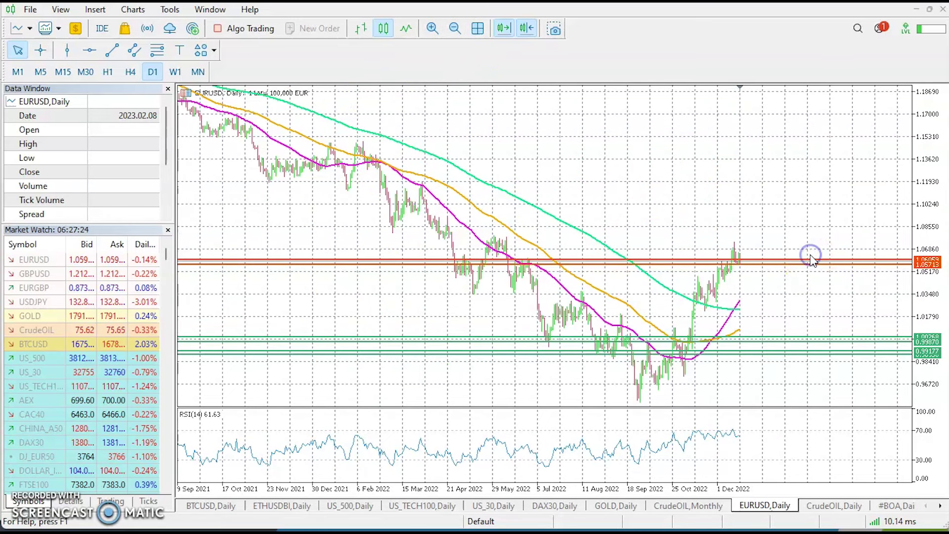
left_click(812, 258)
mouse_move(812, 258)
left_mouse_down()
mouse_move(812, 236)
mouse_move(809, 244)
left_mouse_up()
left_click(809, 264)
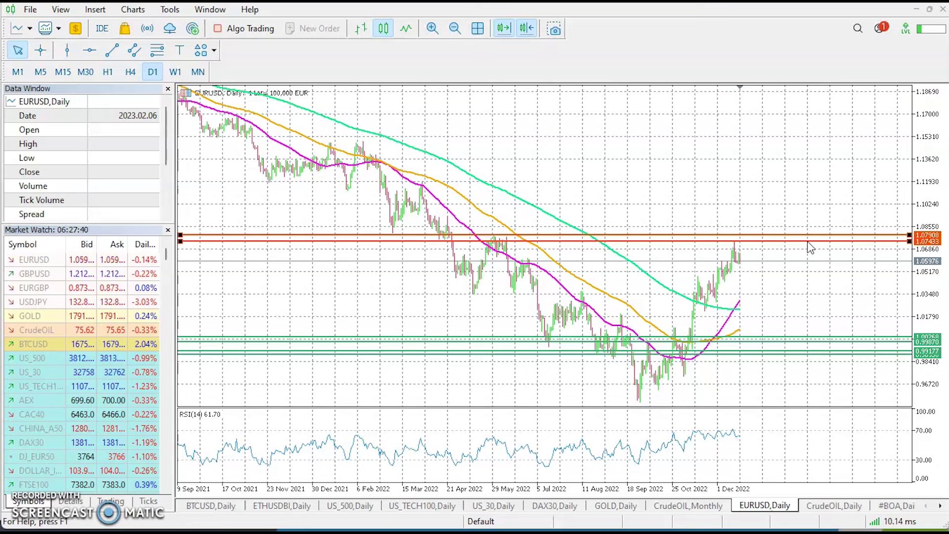
- Drag the green 1.00268 and 0.99870 lines up to about 1.02102 and 1.02630
left_click(789, 330)
left_click(789, 338)
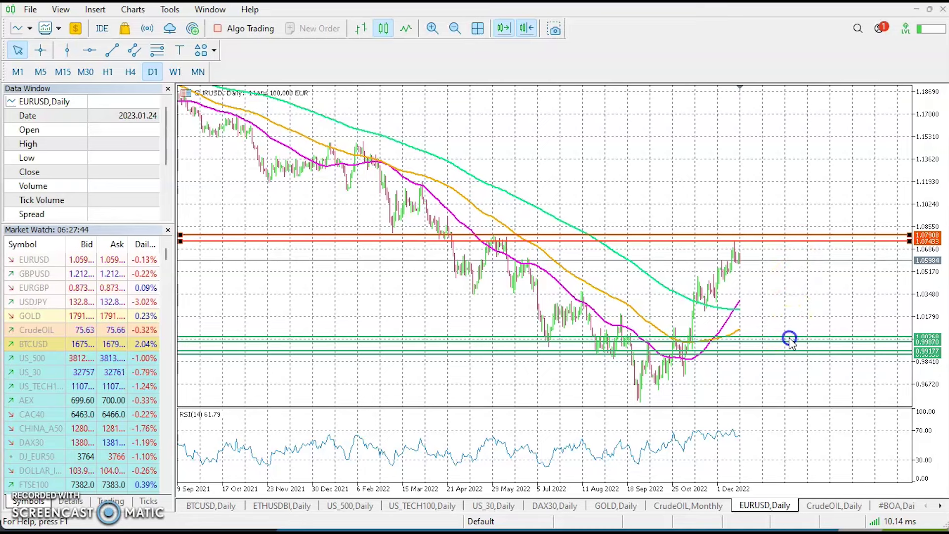
left_click_drag(789, 337, 797, 316)
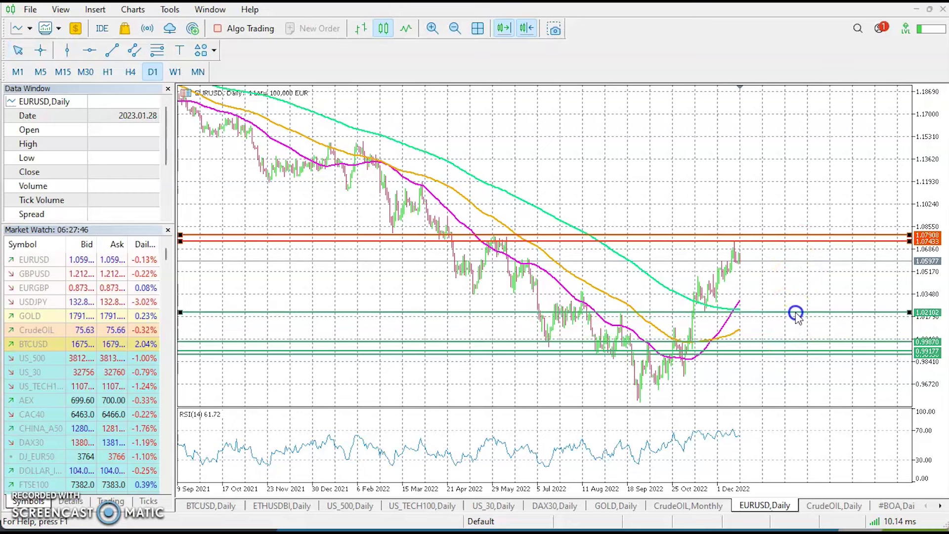
left_click(779, 341)
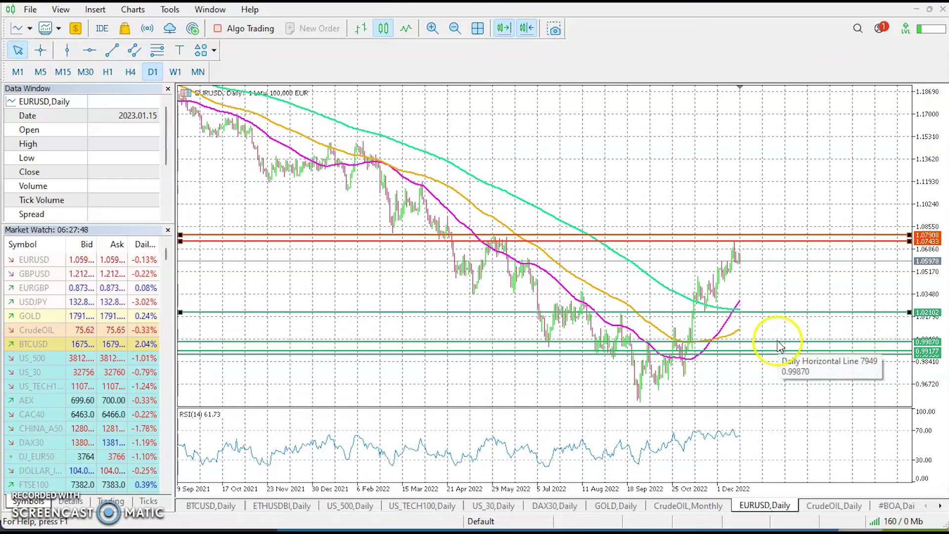
left_click_drag(777, 341, 778, 308)
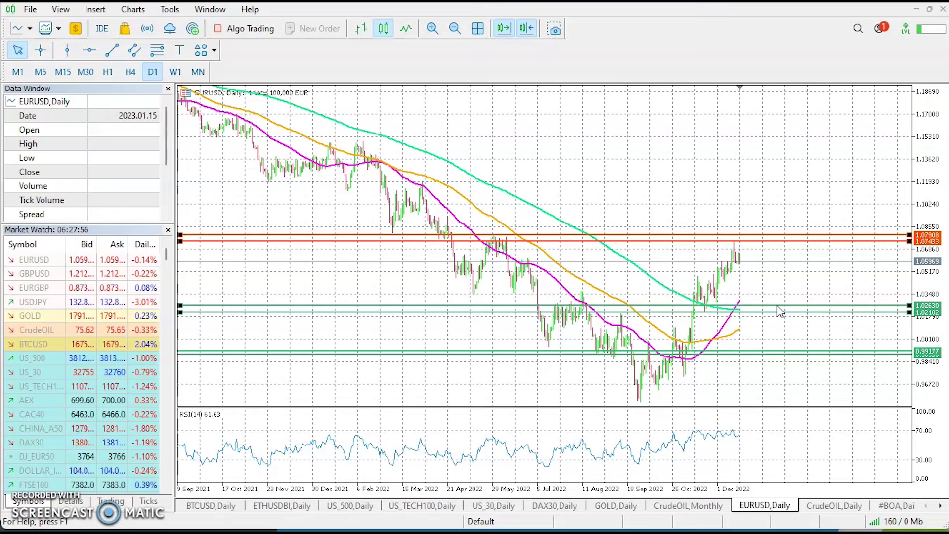
left_click(751, 319)
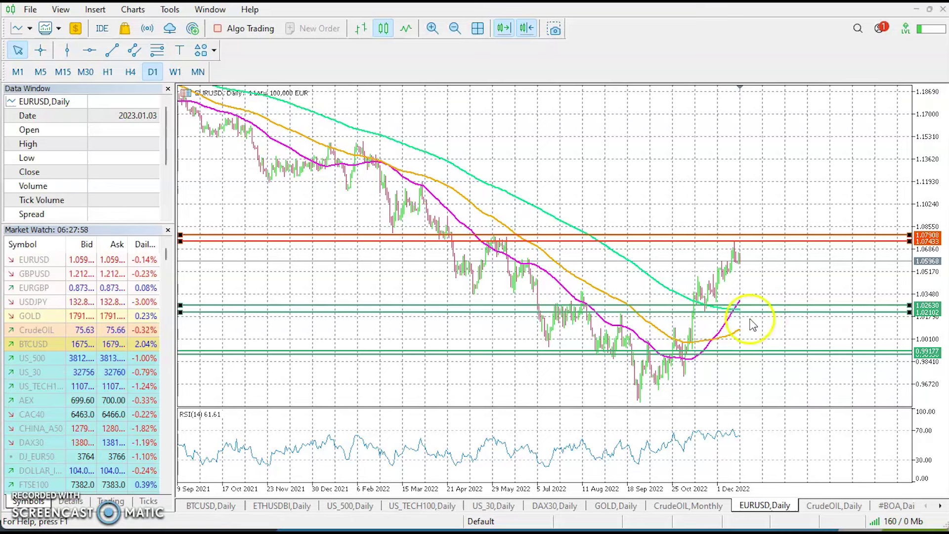
left_click(303, 476)
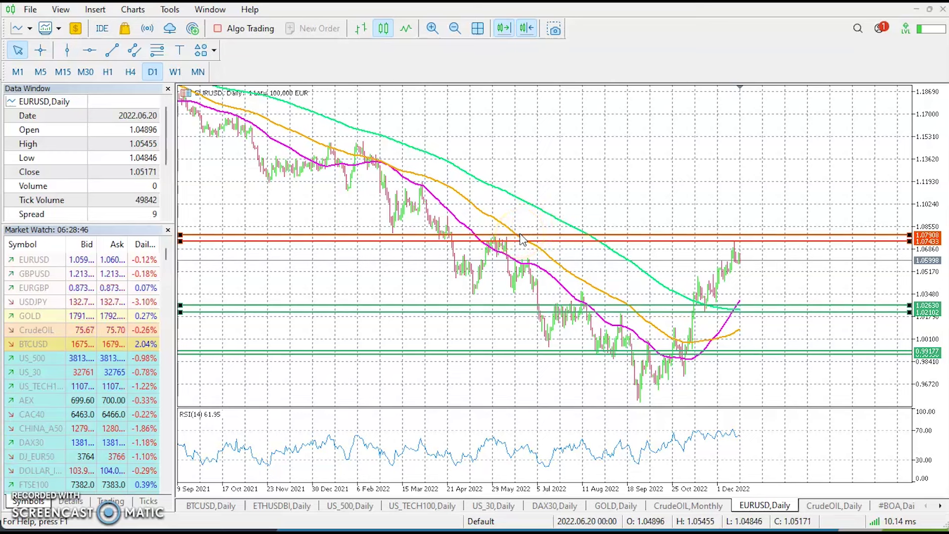
- Raise the green 0.99177 and 0.98950 lines to 1.12025 and 1.11286
left_click_drag(762, 356, 722, 182)
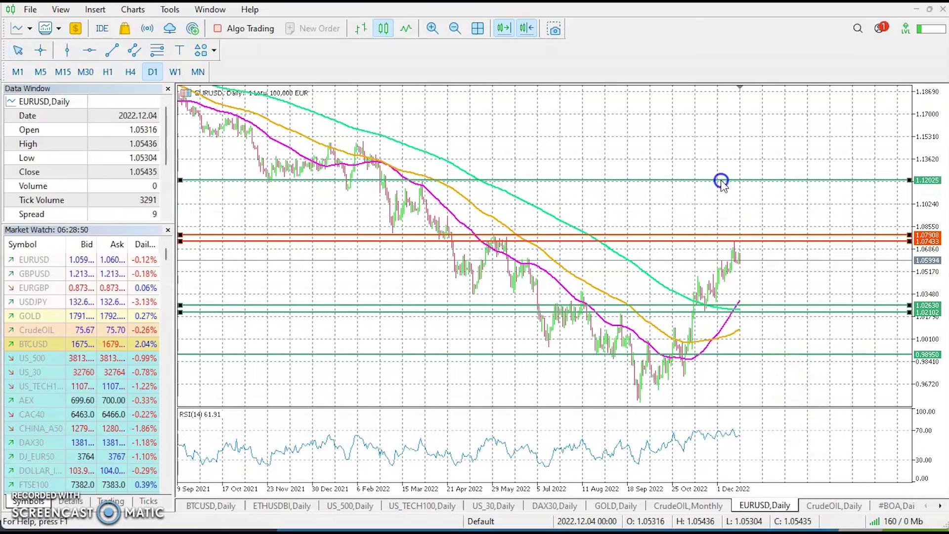
double_click(729, 355)
left_click_drag(730, 356, 721, 193)
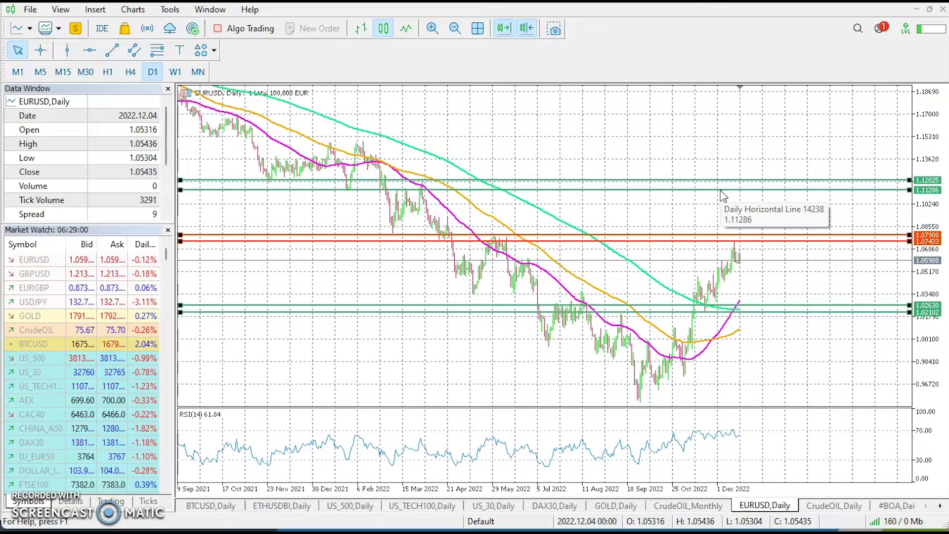
- Recolour the 1.11286 line OrangeRed in its properties
right_click(721, 191)
left_click(676, 196)
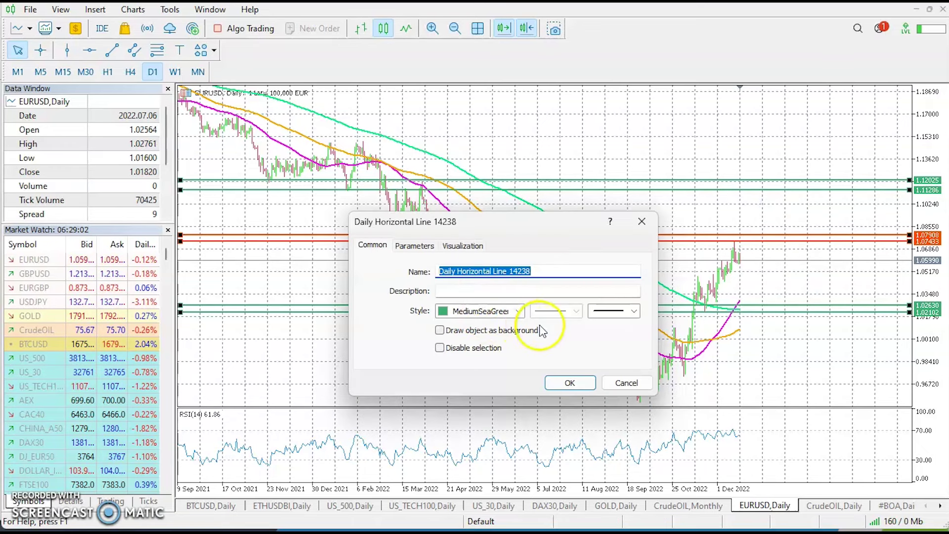
left_click(519, 310)
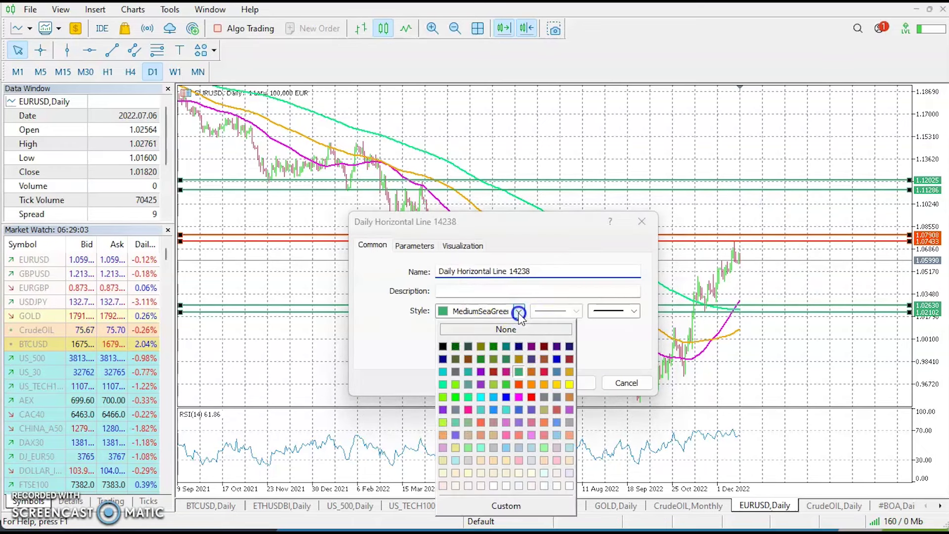
left_click(520, 385)
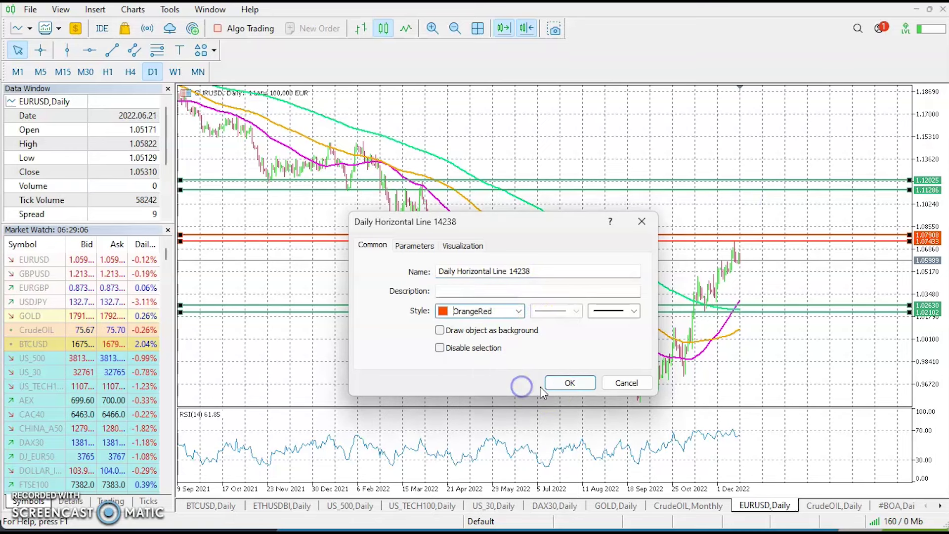
left_click(568, 383)
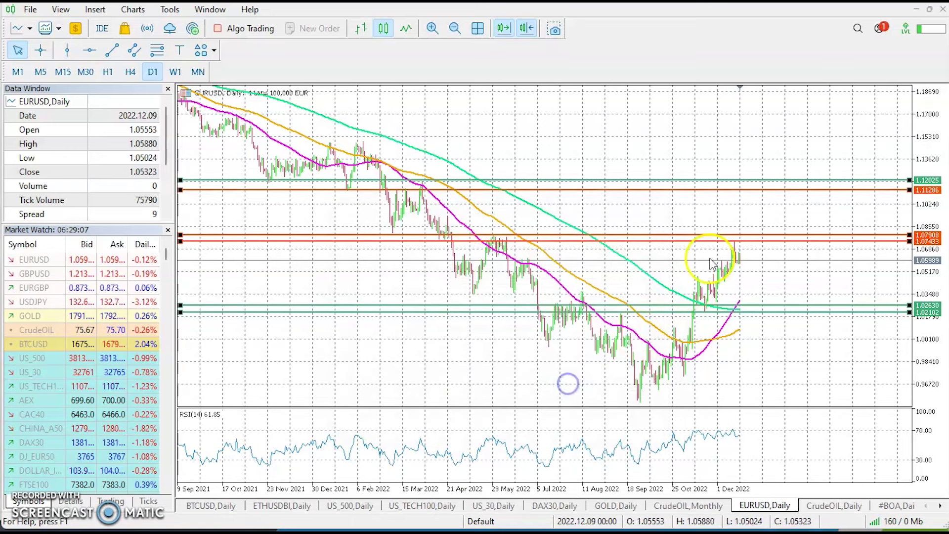
- Recolour the 1.12025 line OrangeRed as well
right_click(712, 183)
left_click(732, 183)
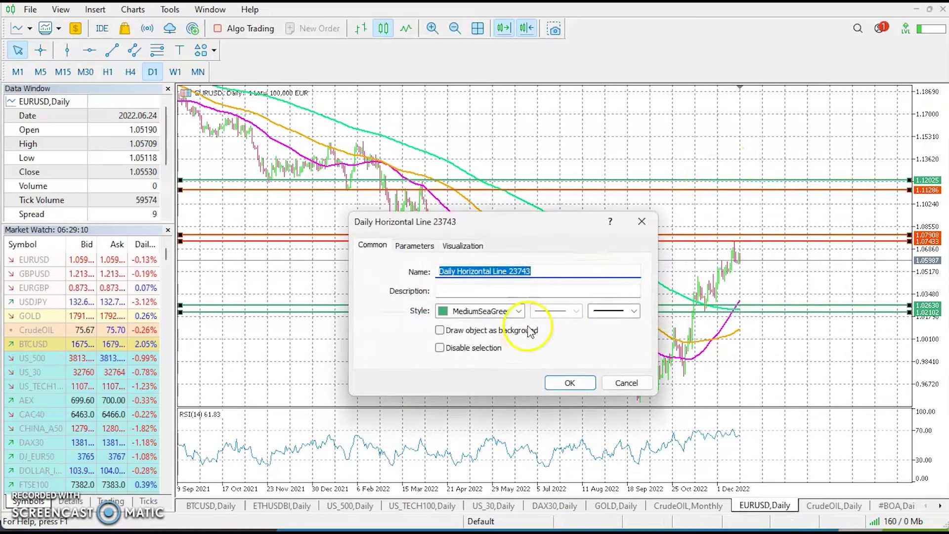
left_click(519, 311)
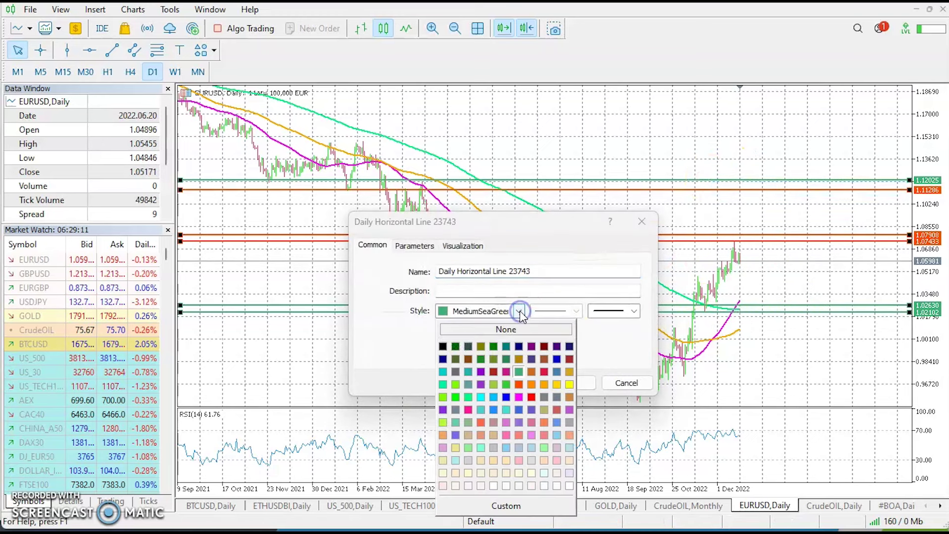
left_click(519, 386)
left_click(566, 383)
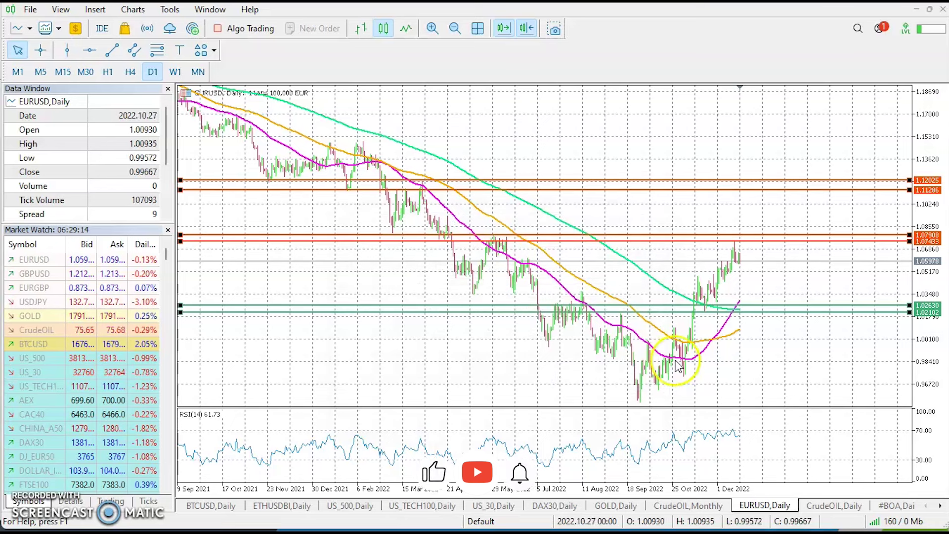
mouse_move(678, 366)
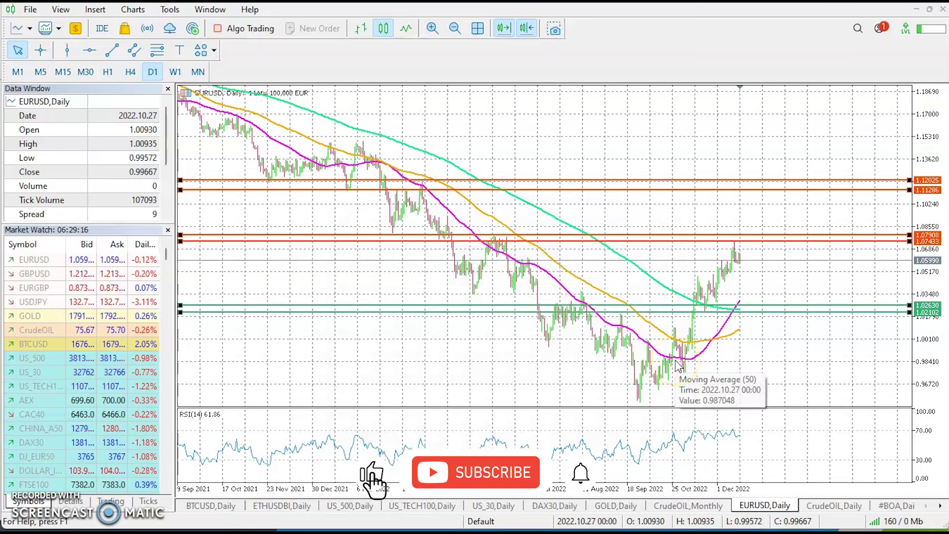